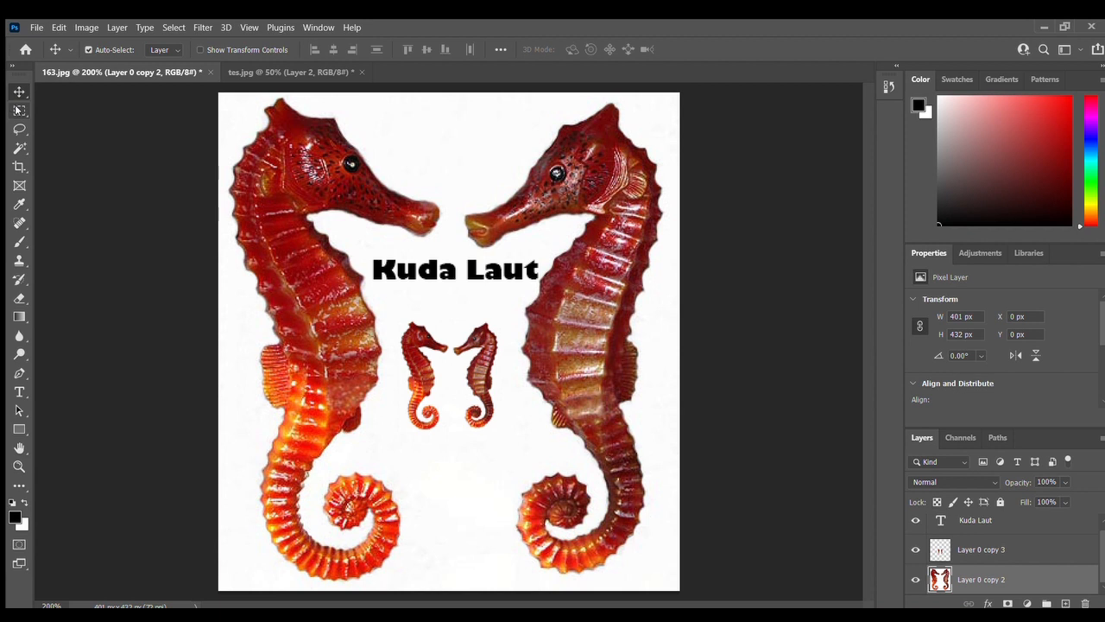
- Move the Kuda Laut text up between the large seahorses' heads and the small seahorse pair down between their tails
key(l)
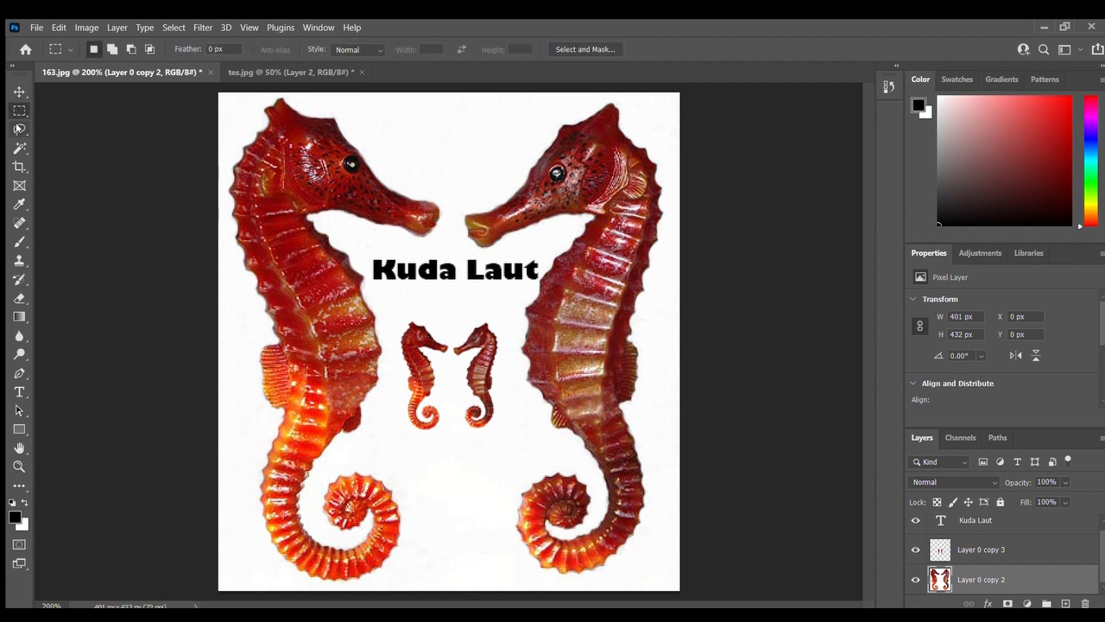
key(v)
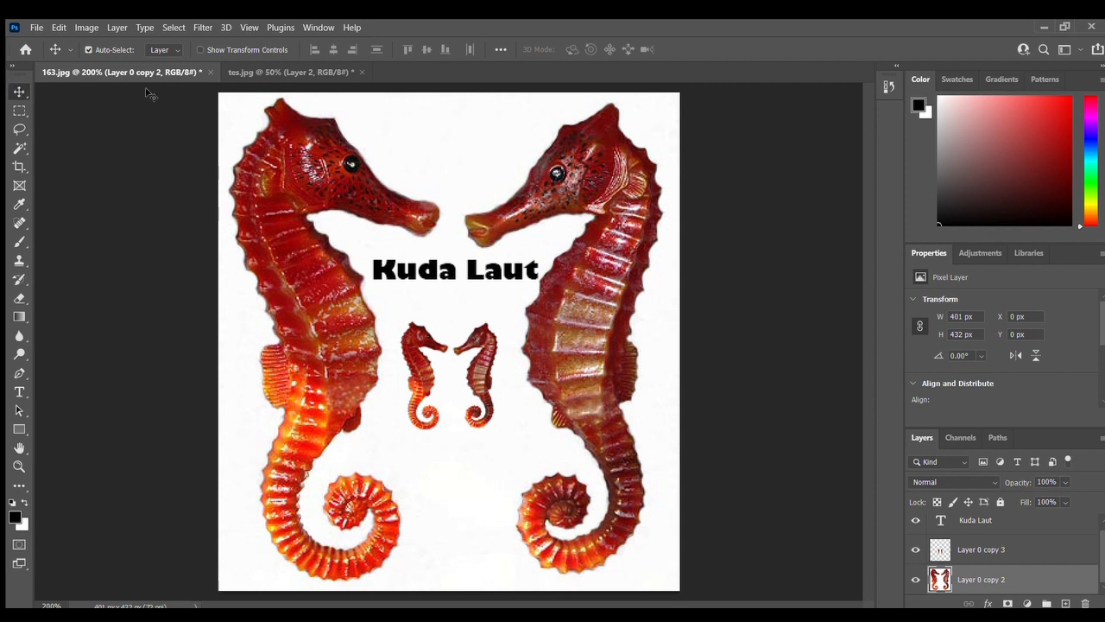
click(391, 270)
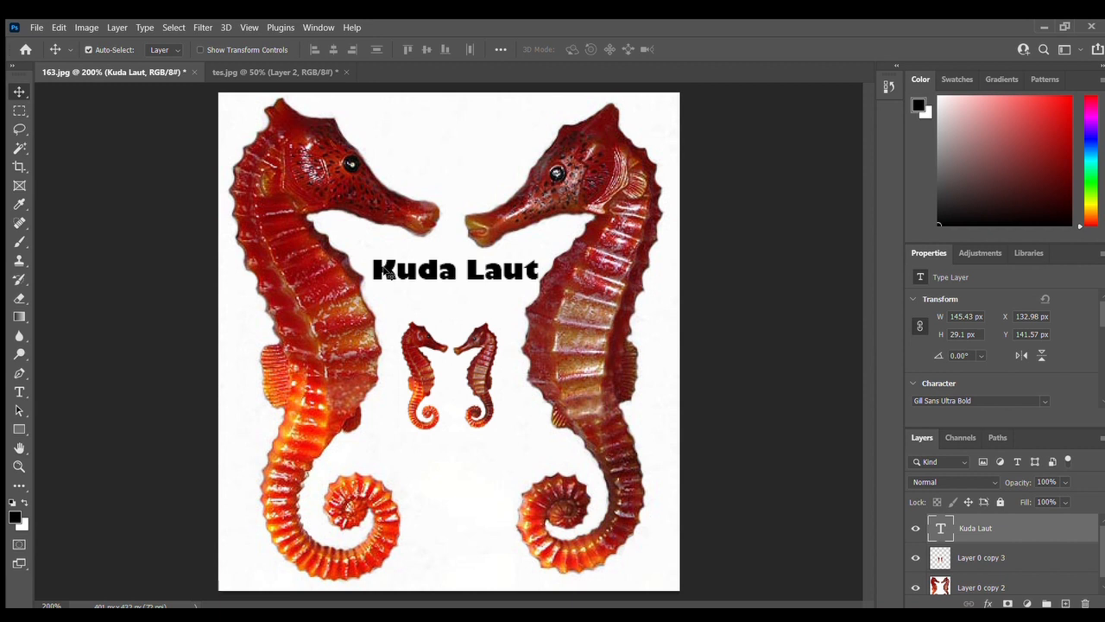
drag(386, 271, 378, 126)
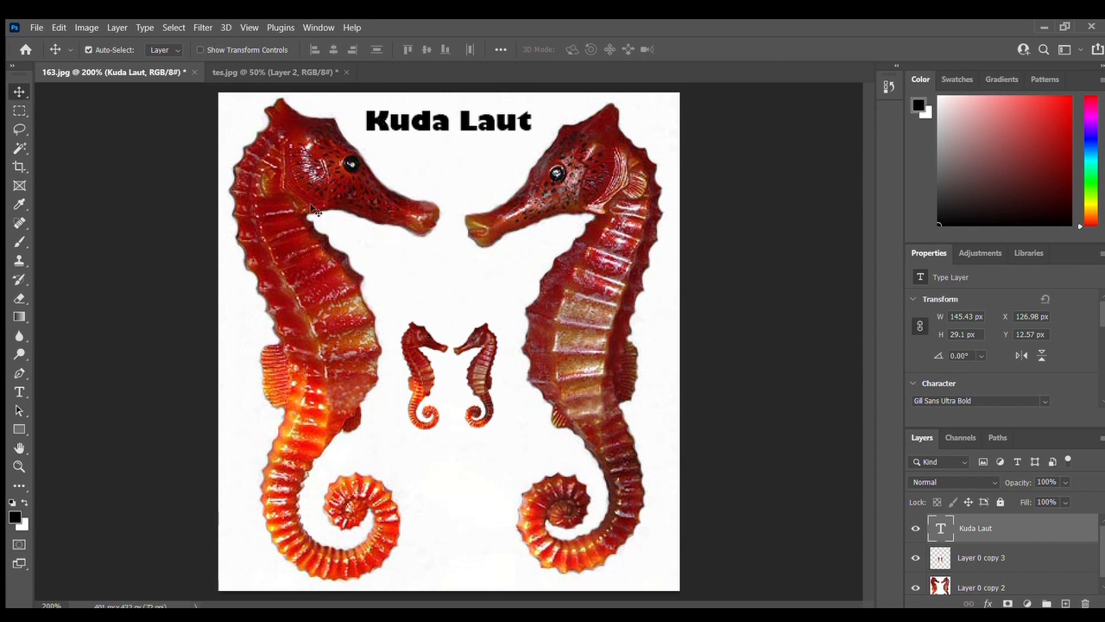
click(423, 381)
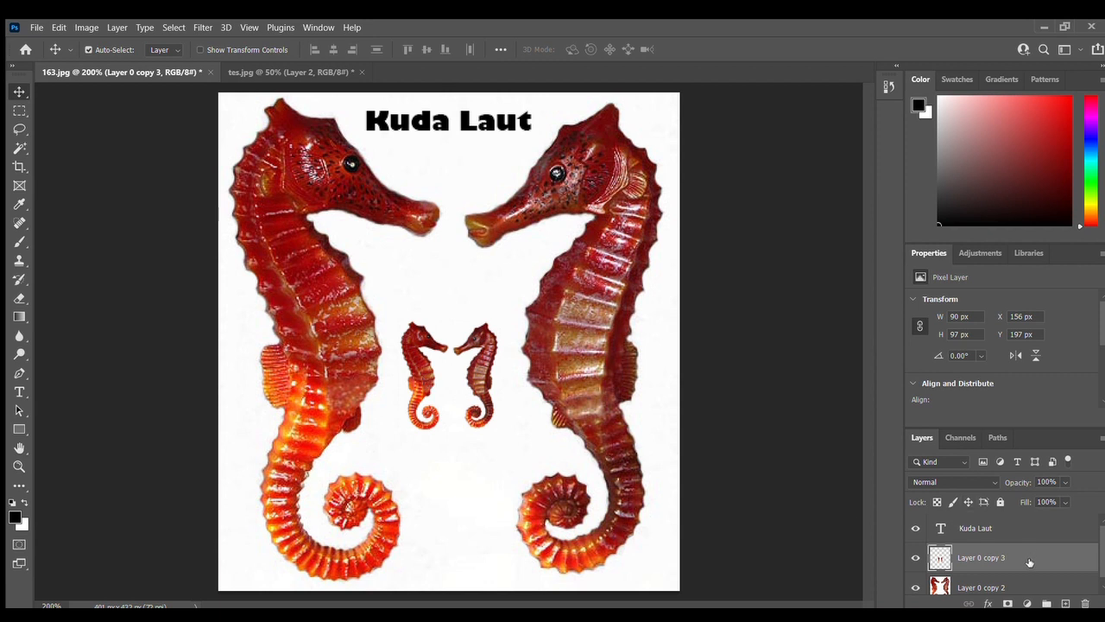
drag(427, 369, 434, 501)
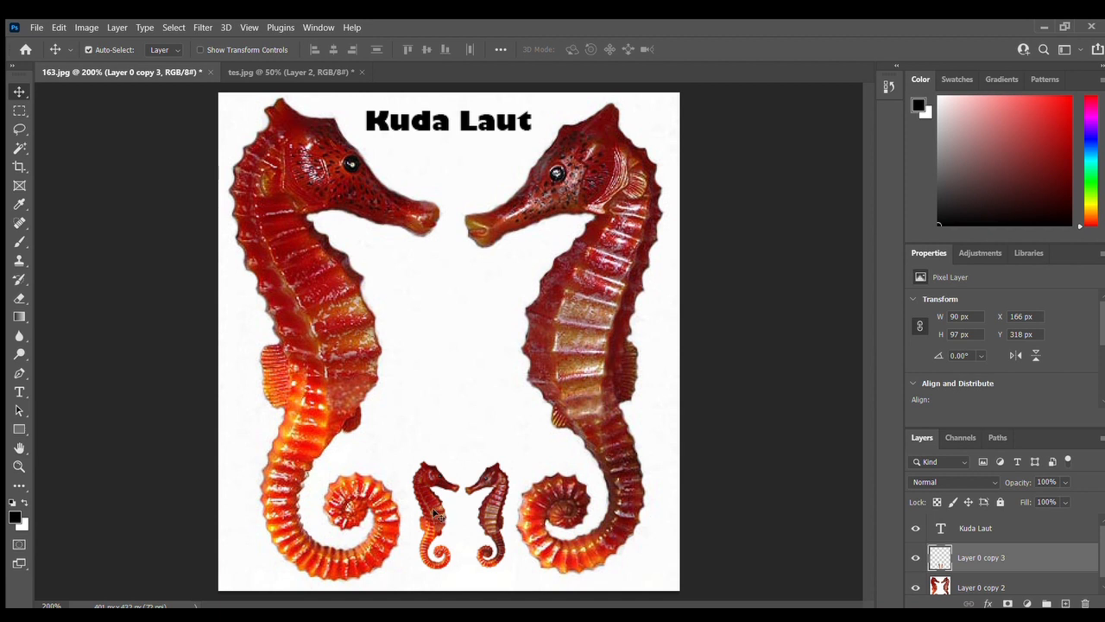
- Copy the Kuda Laut text layer into the upper sky of tes.jpg and return to 163.jpg
click(381, 121)
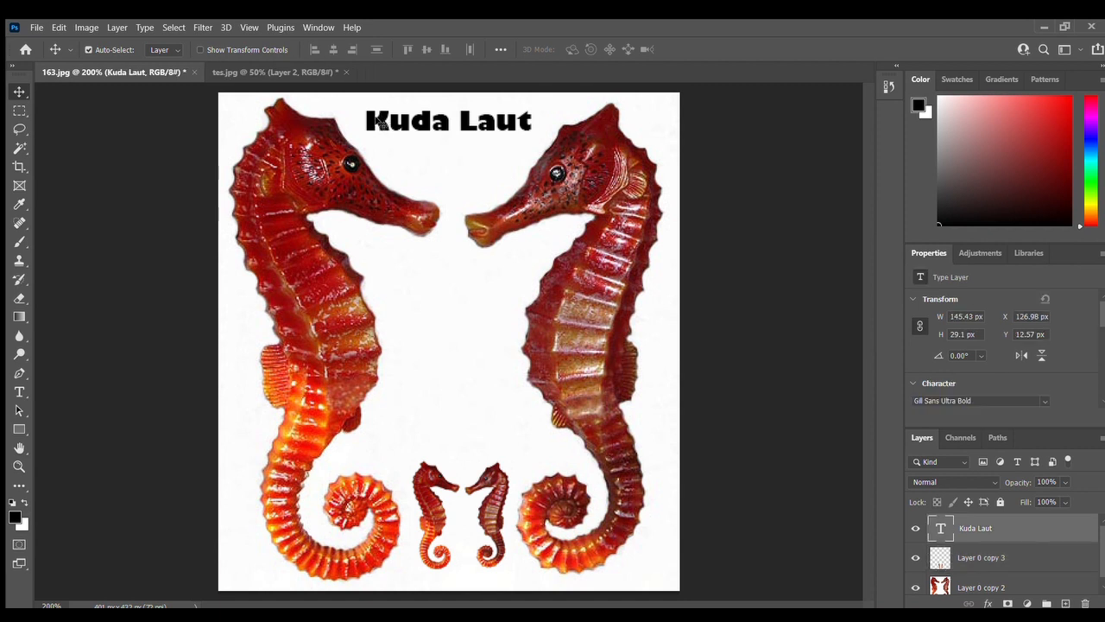
drag(380, 121, 447, 161)
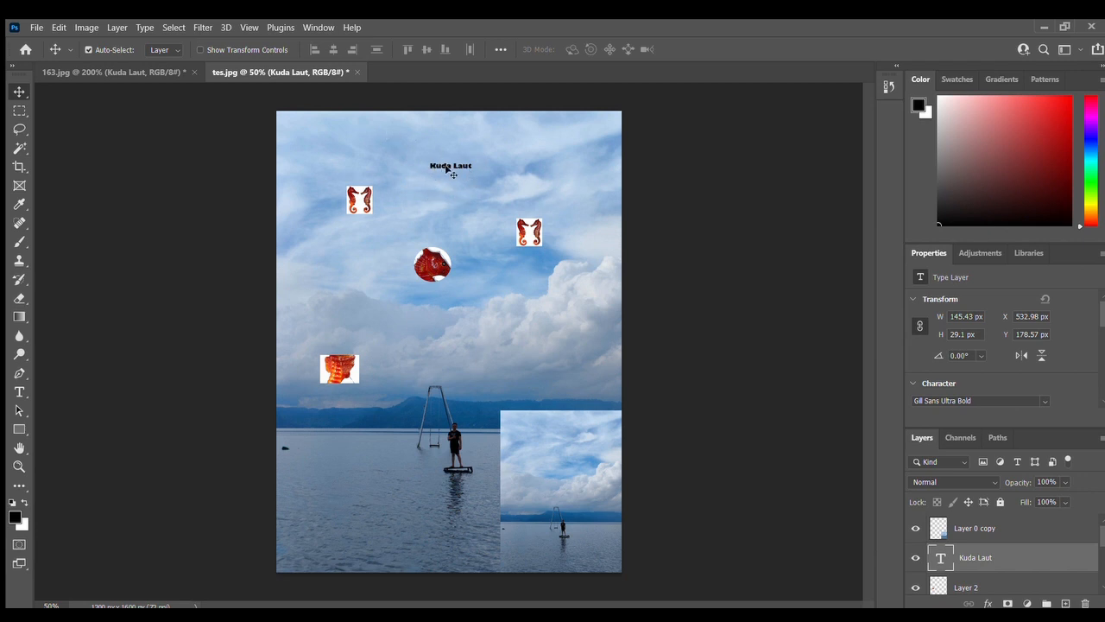
click(126, 66)
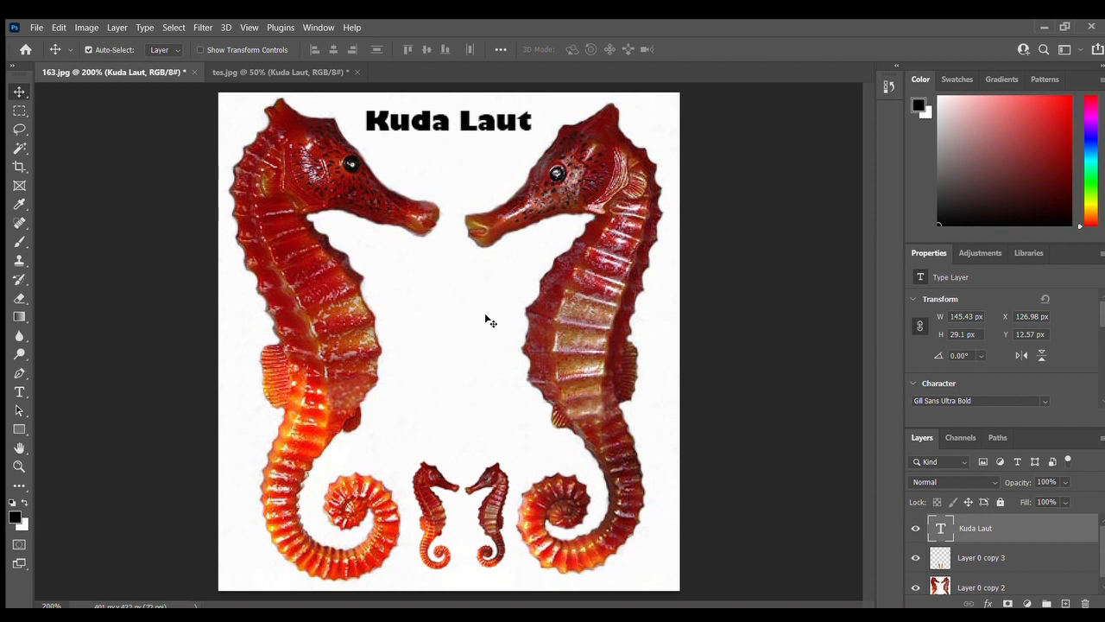
- Select a rectangle of about 198 × 223 px around the left seahorse's upper body on Layer 0 copy 2 and copy it to a new layer
click(18, 113)
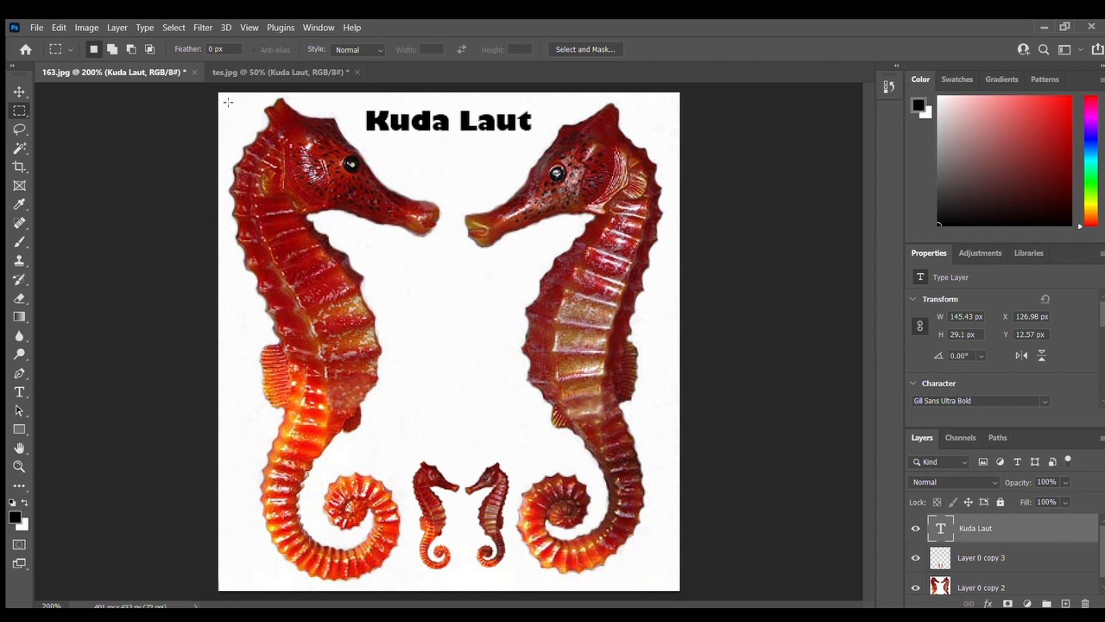
drag(228, 103, 455, 360)
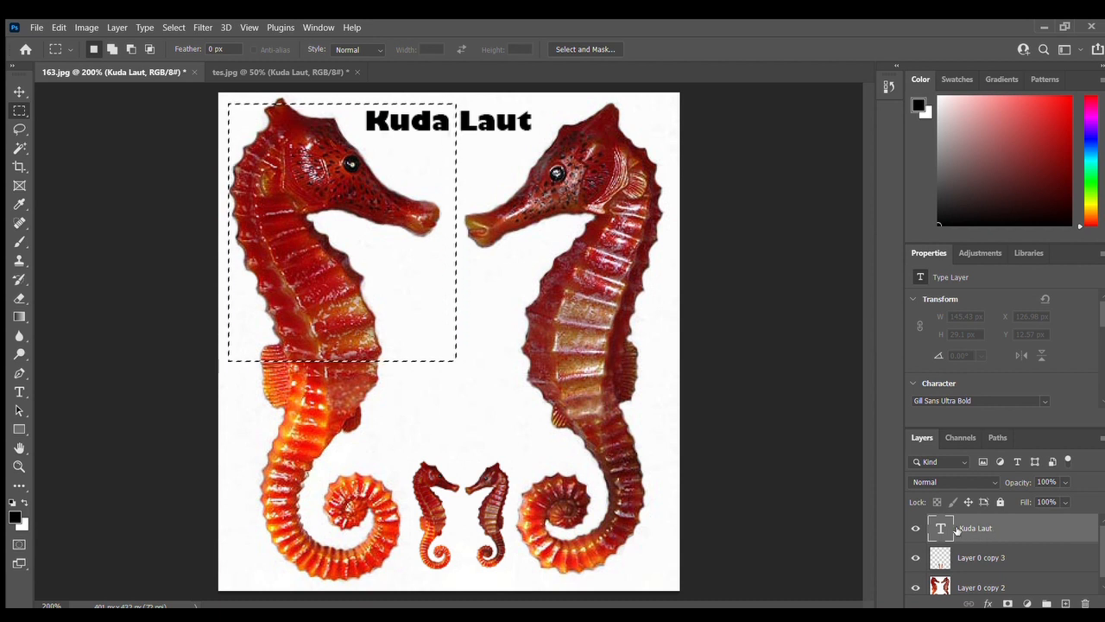
scroll(1004, 528, down, 1)
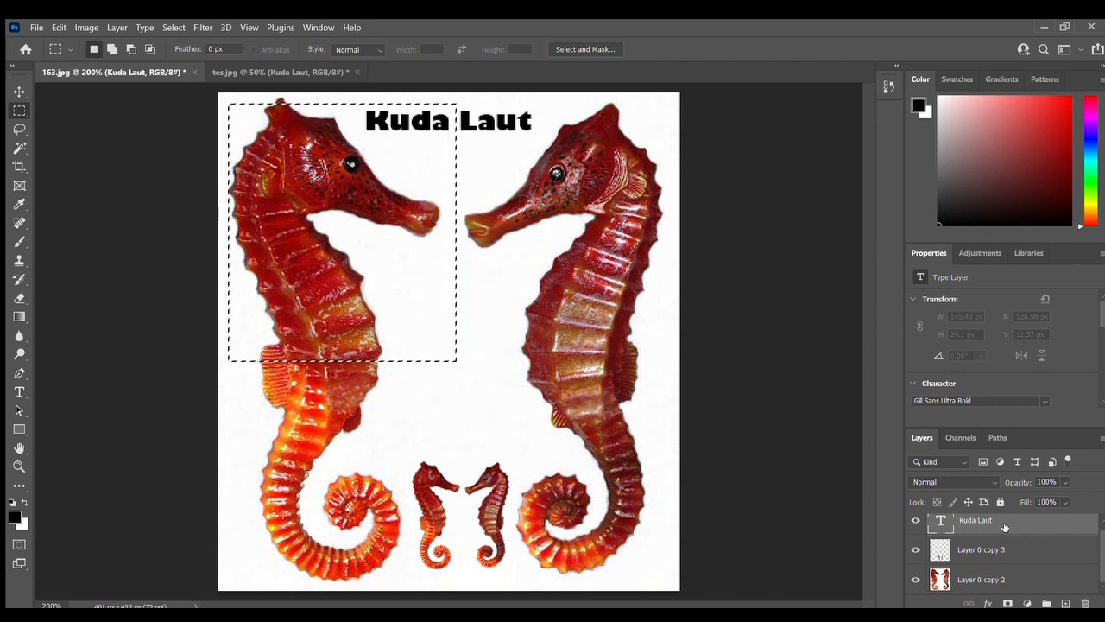
click(1019, 583)
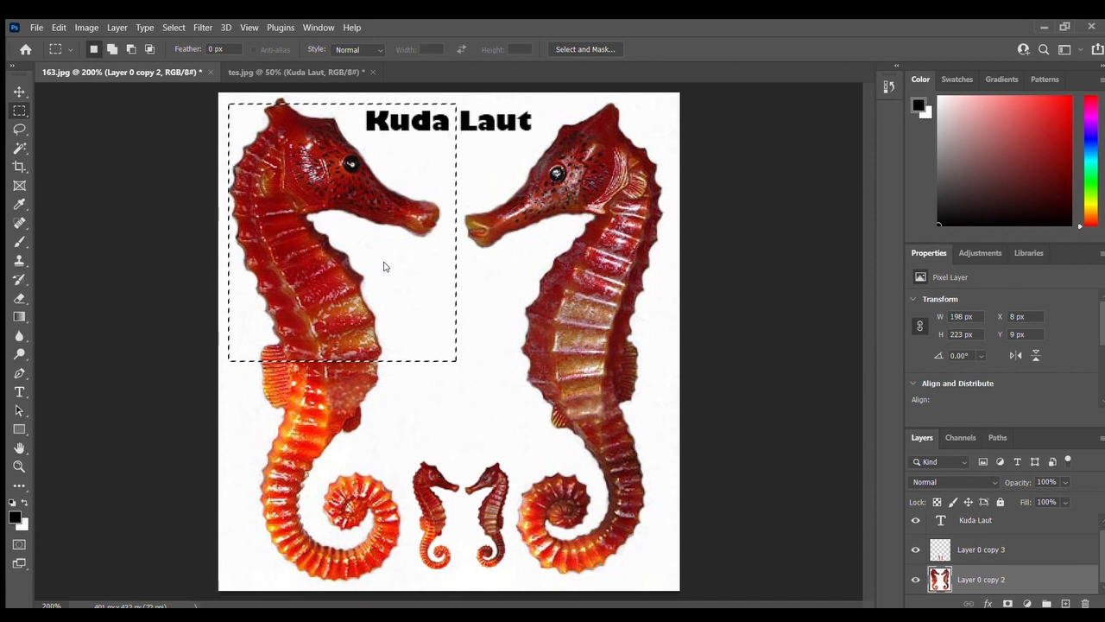
key(ctrl+j)
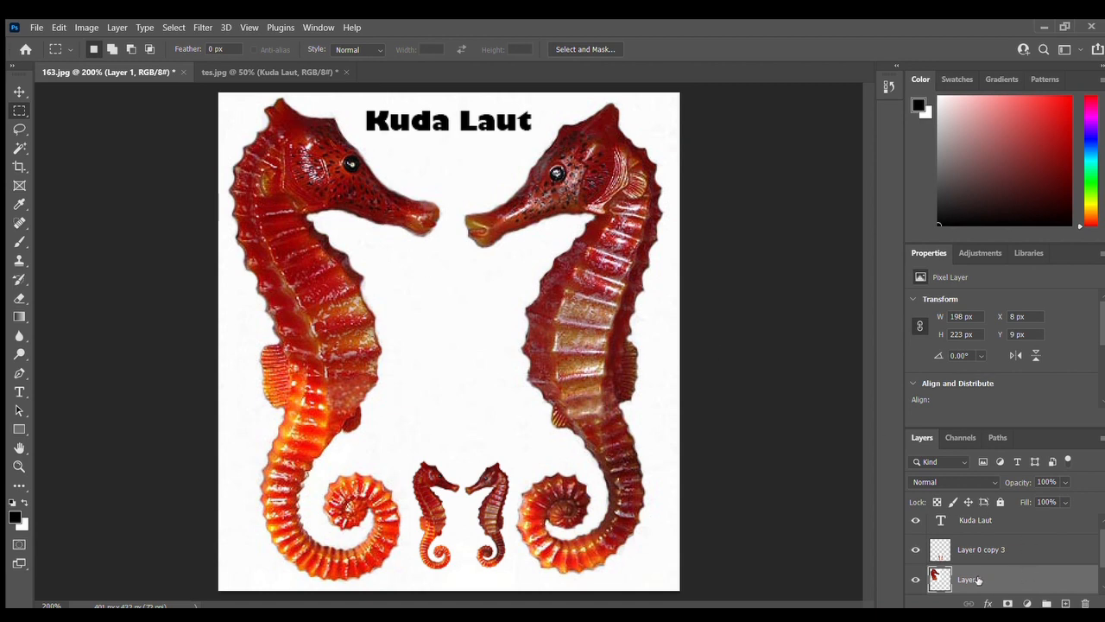
- Hide Layer 0 copy 2 to examine the copied rectangular piece, and show the layer again
scroll(975, 577, down, 1)
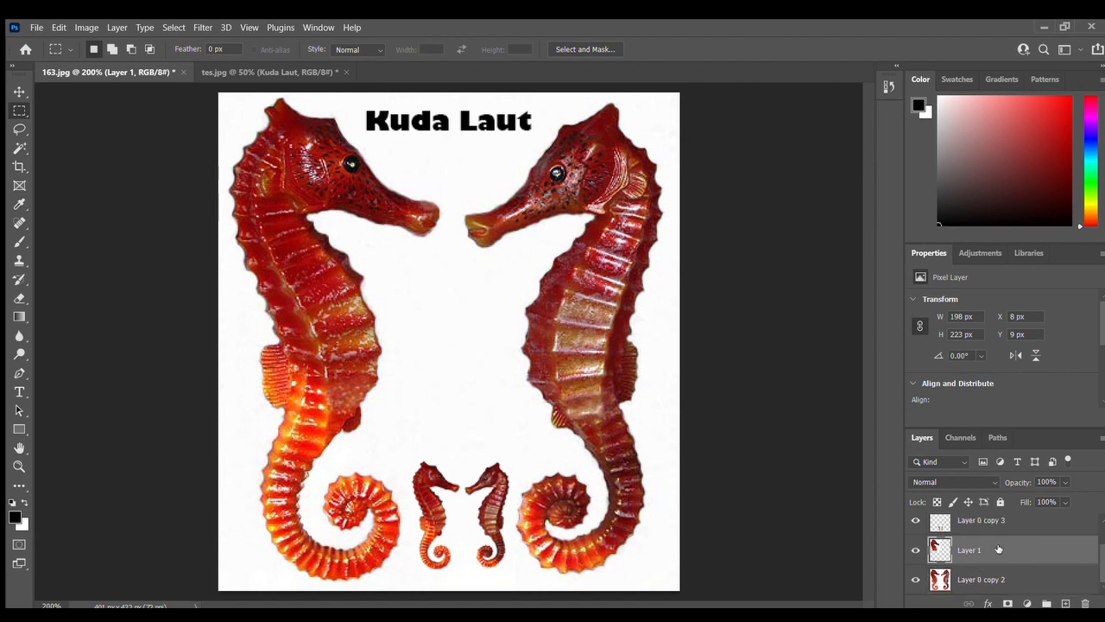
click(916, 581)
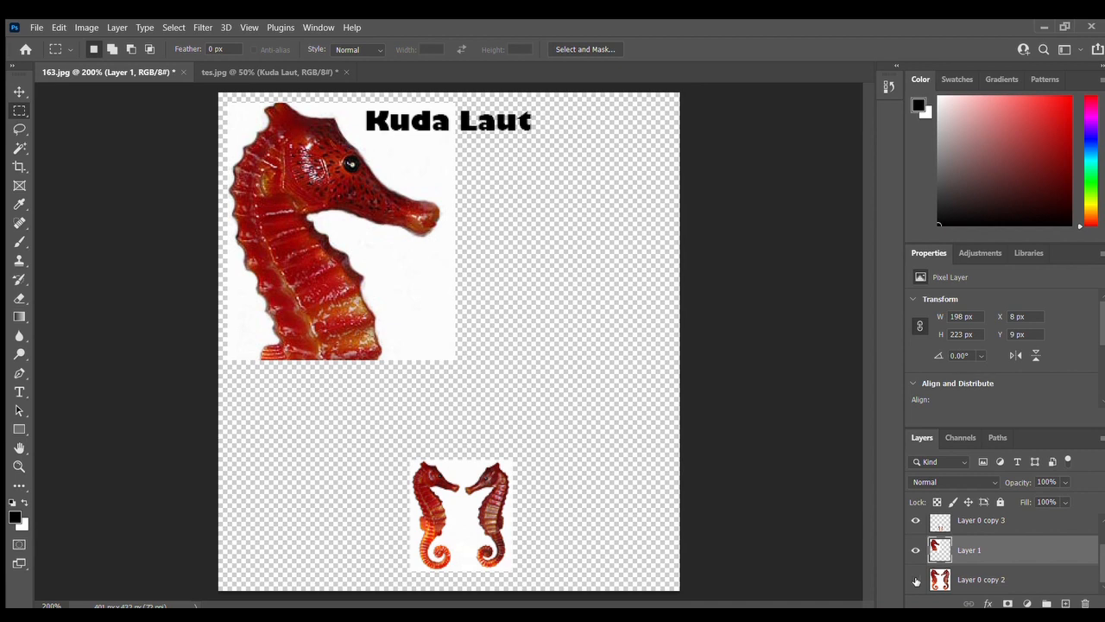
click(916, 580)
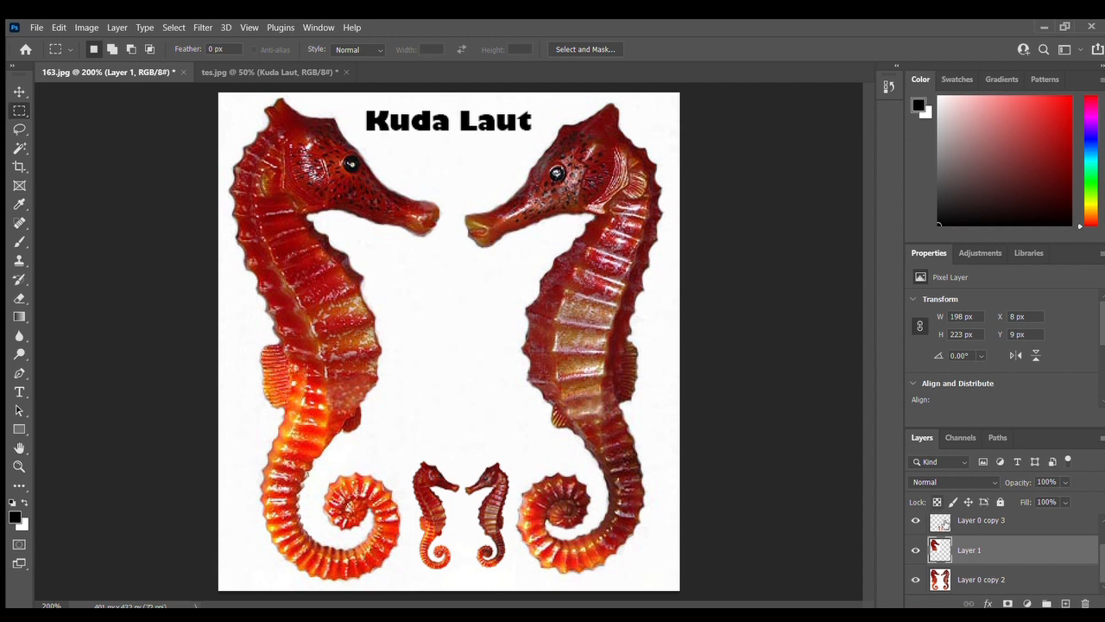
- Select about 169 × 282 px around the right seahorse's upper body on Layer 0 copy 2 and copy it into the upper-right sky of tes.jpg
click(1025, 580)
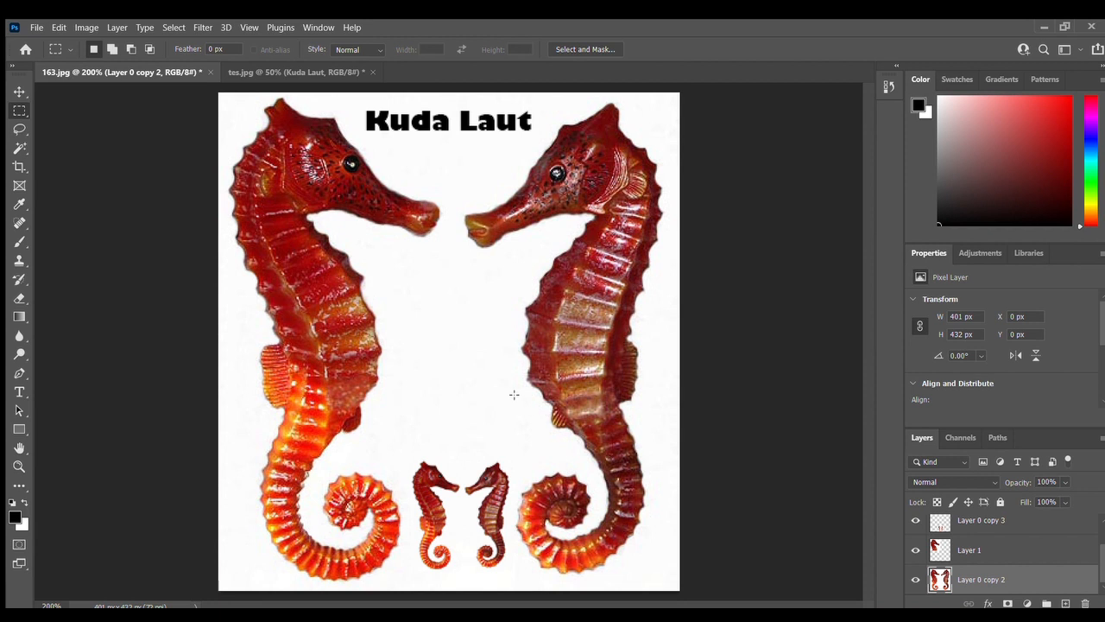
drag(464, 139, 660, 467)
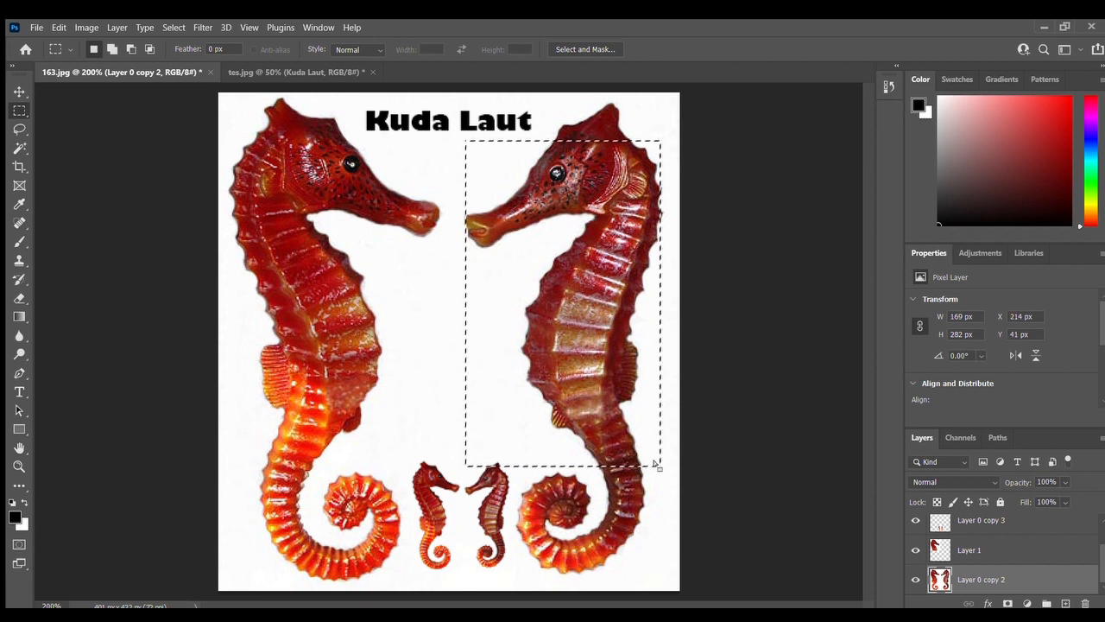
click(19, 91)
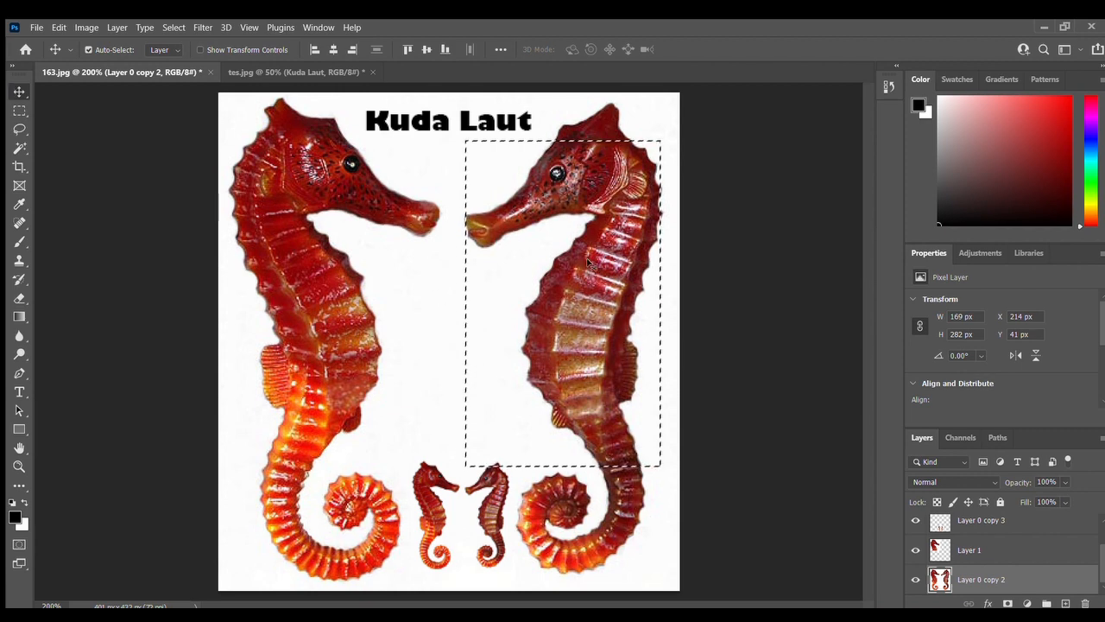
drag(485, 227, 581, 178)
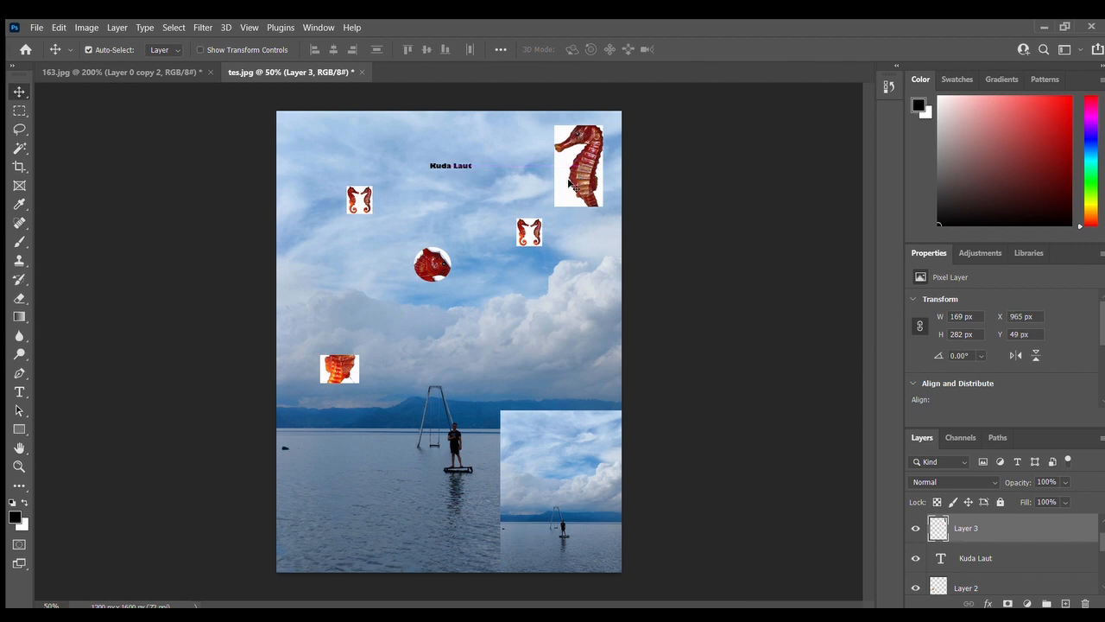
- Compare 163.jpg with tes.jpg and clear the rectangular selection around the right seahorse in 163.jpg
click(148, 71)
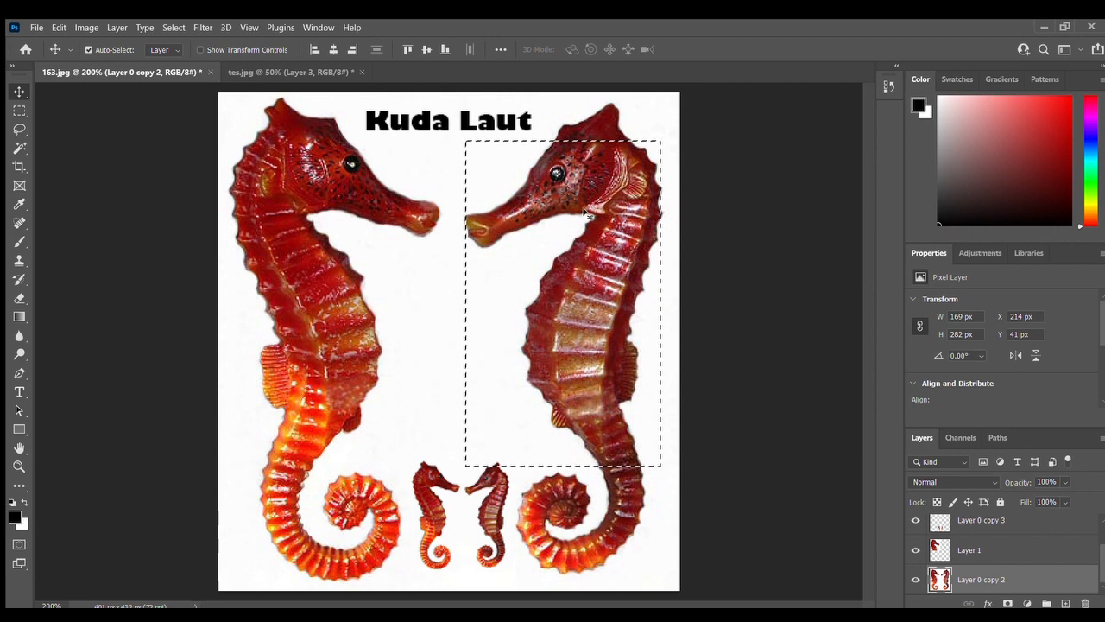
click(303, 72)
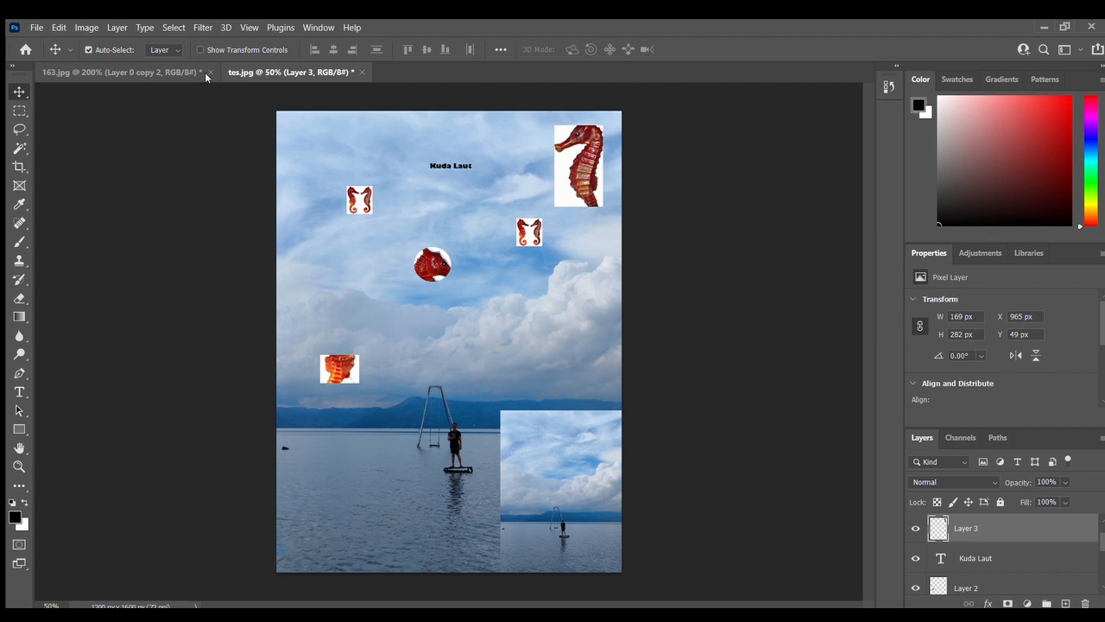
click(158, 70)
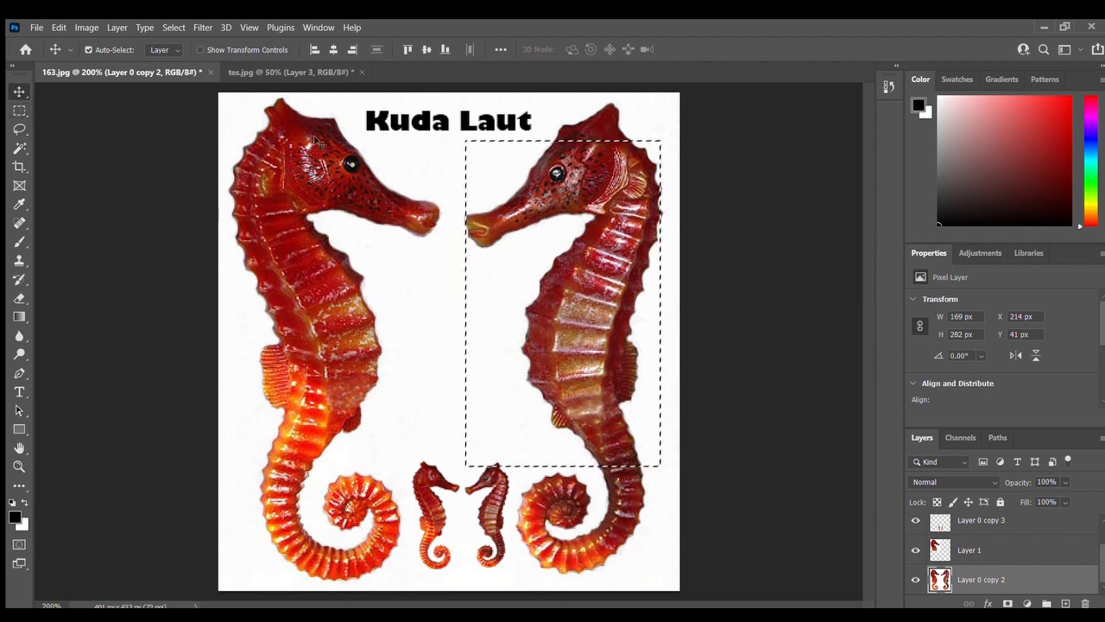
key(m)
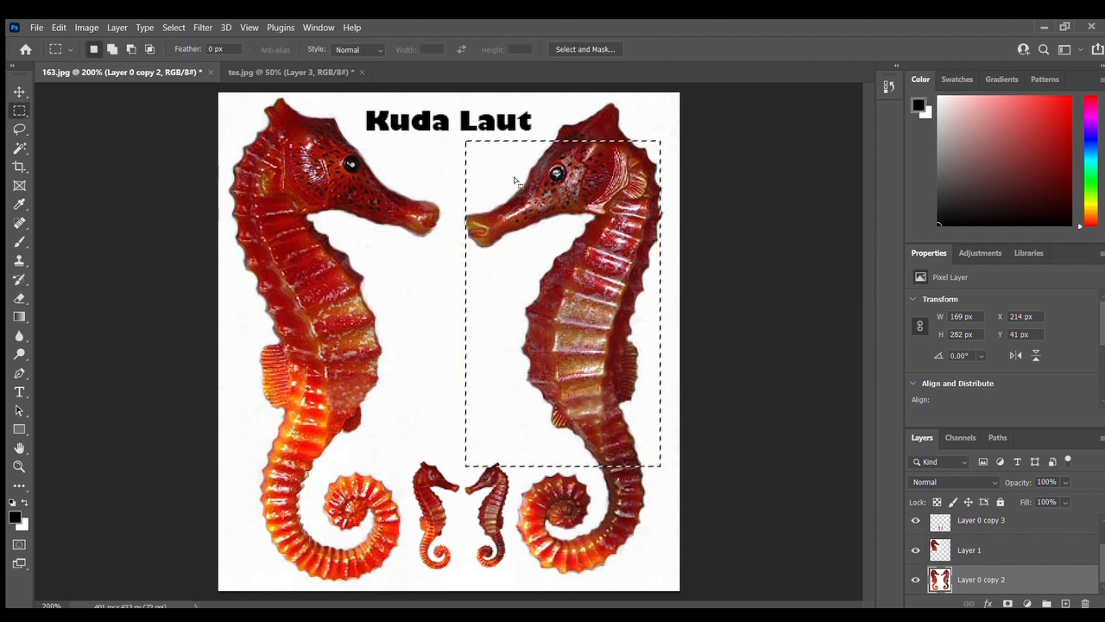
click(433, 158)
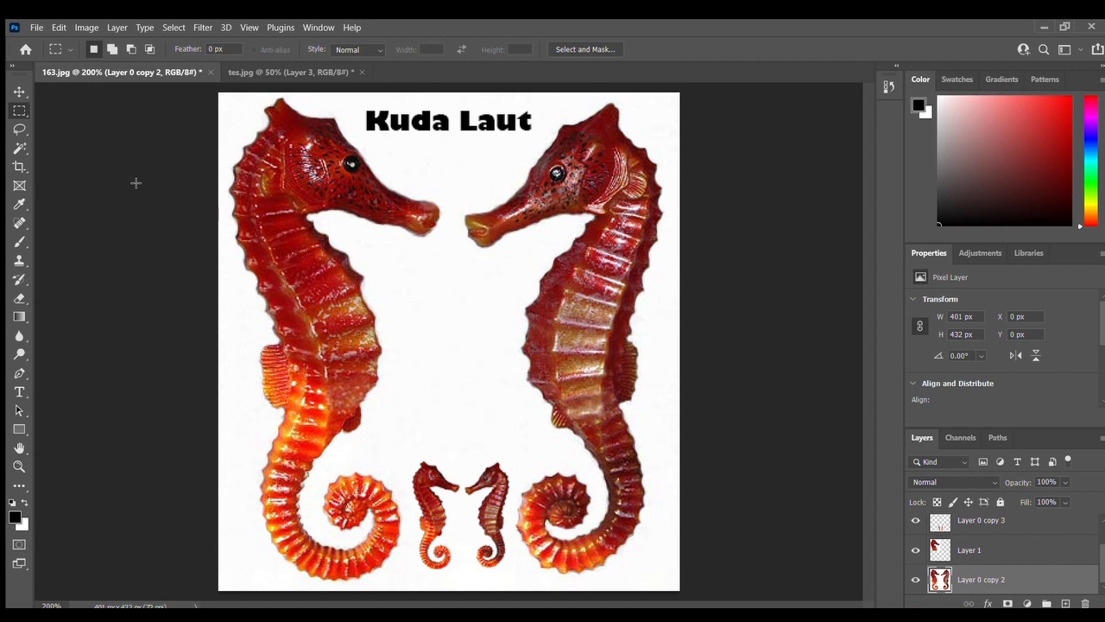
- Outline the whole left seahorse with a freehand Lasso selection of about 190 × 428 px and copy it to a new layer
click(15, 129)
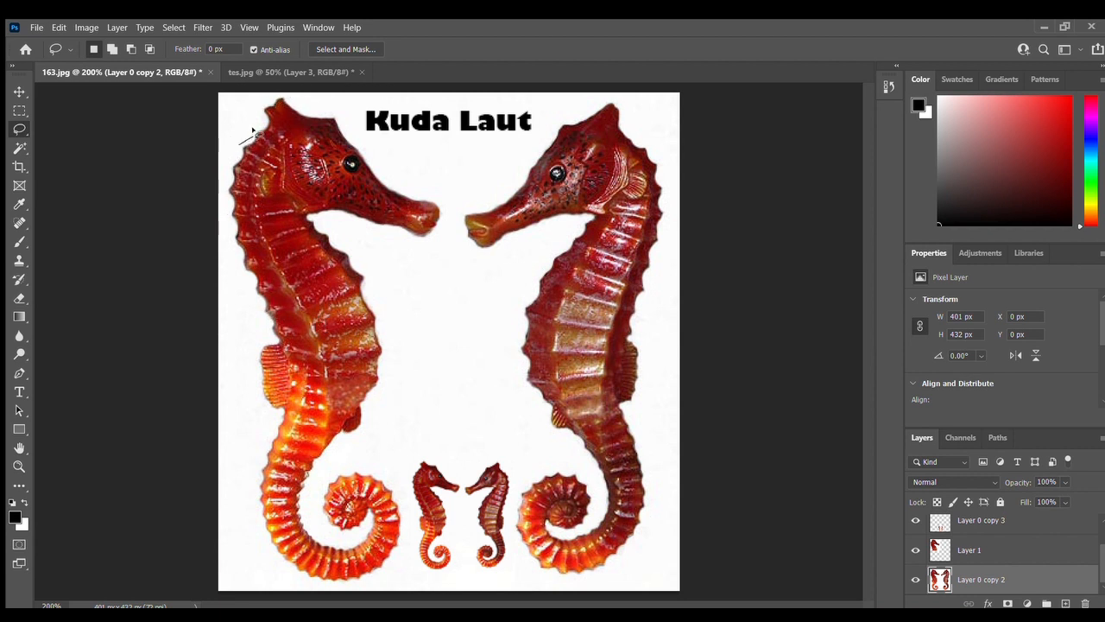
mouse_move(252, 131)
mouse_down()
mouse_move(280, 95)
mouse_move(334, 114)
mouse_move(376, 166)
mouse_move(428, 186)
mouse_move(437, 203)
mouse_move(443, 228)
mouse_move(426, 243)
mouse_move(330, 210)
mouse_move(394, 357)
mouse_move(374, 413)
mouse_move(338, 458)
mouse_move(395, 488)
mouse_move(416, 530)
mouse_move(400, 560)
mouse_move(380, 562)
mouse_move(398, 569)
mouse_move(368, 566)
mouse_move(345, 584)
mouse_move(266, 550)
mouse_move(250, 506)
mouse_move(260, 445)
mouse_move(246, 398)
mouse_move(248, 325)
mouse_move(226, 268)
mouse_move(241, 154)
mouse_up()
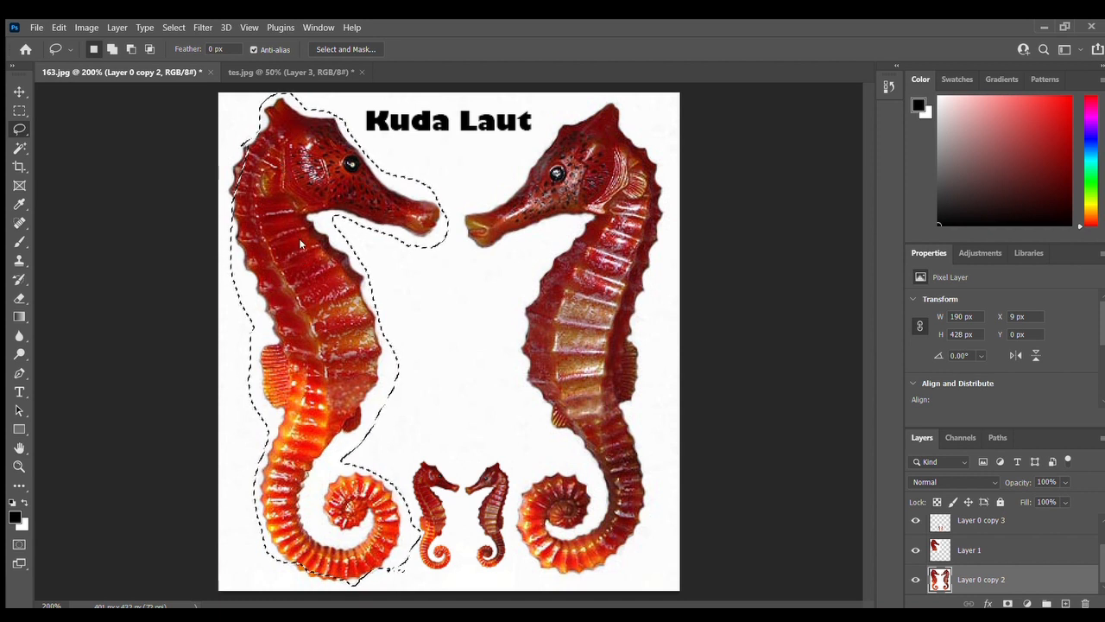
key(ctrl+j)
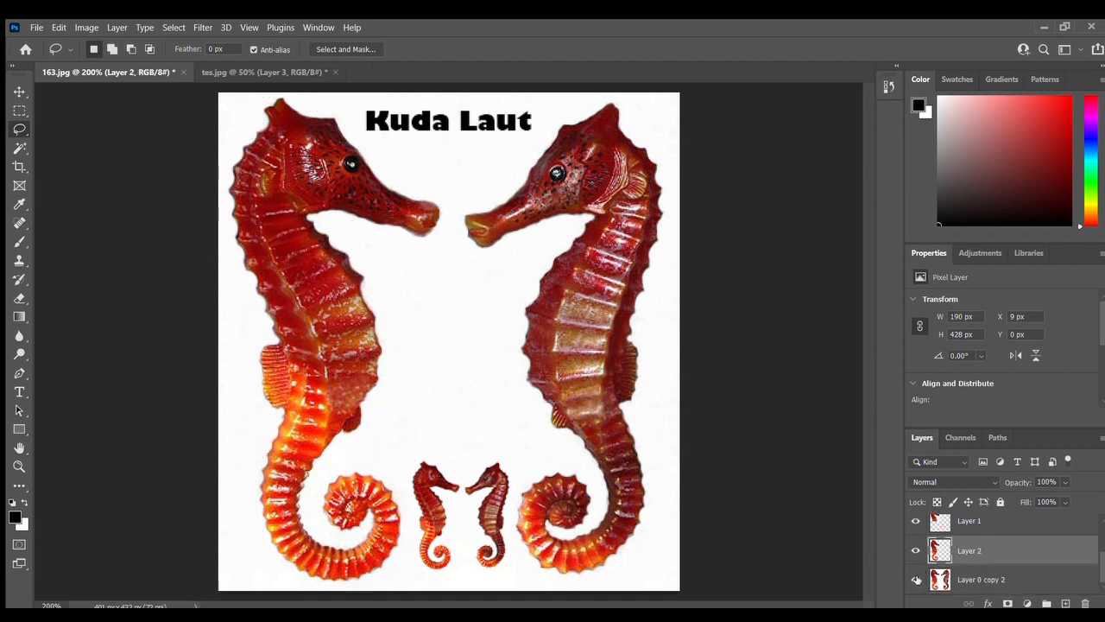
- Check the lassoed cutout with Layer 0 copy 2 temporarily hidden, and hide Layer 1 and Layer 2
click(917, 579)
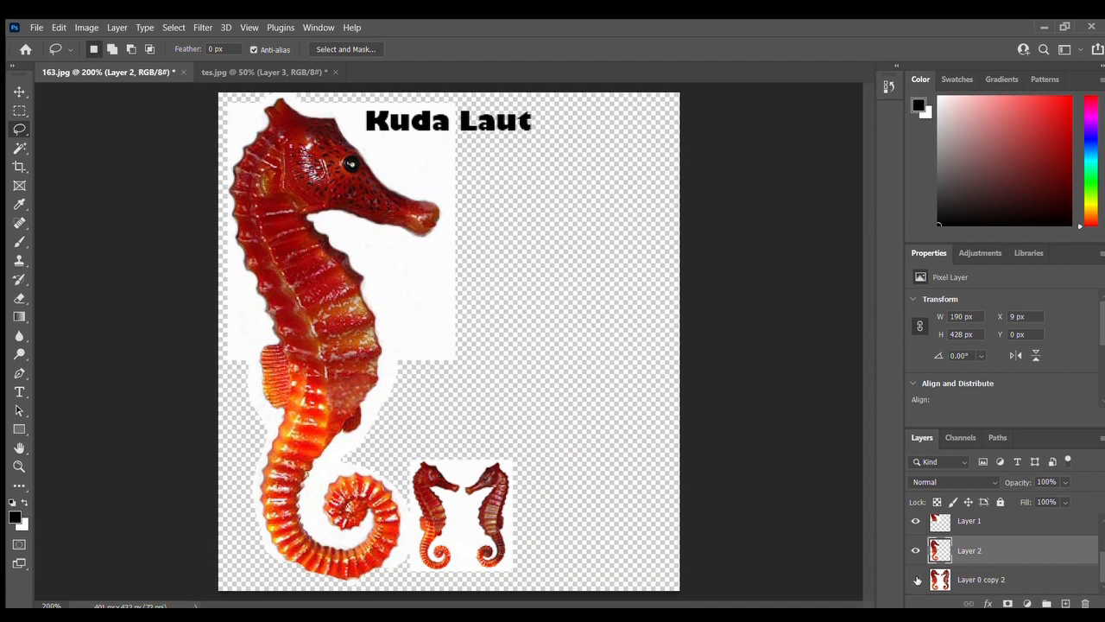
click(915, 521)
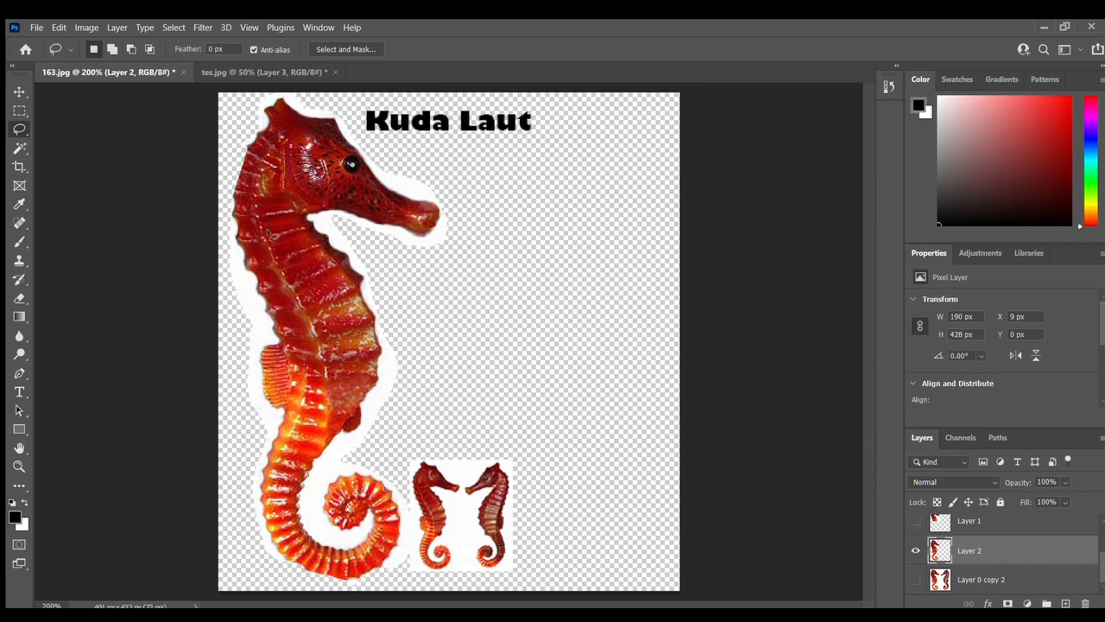
click(916, 579)
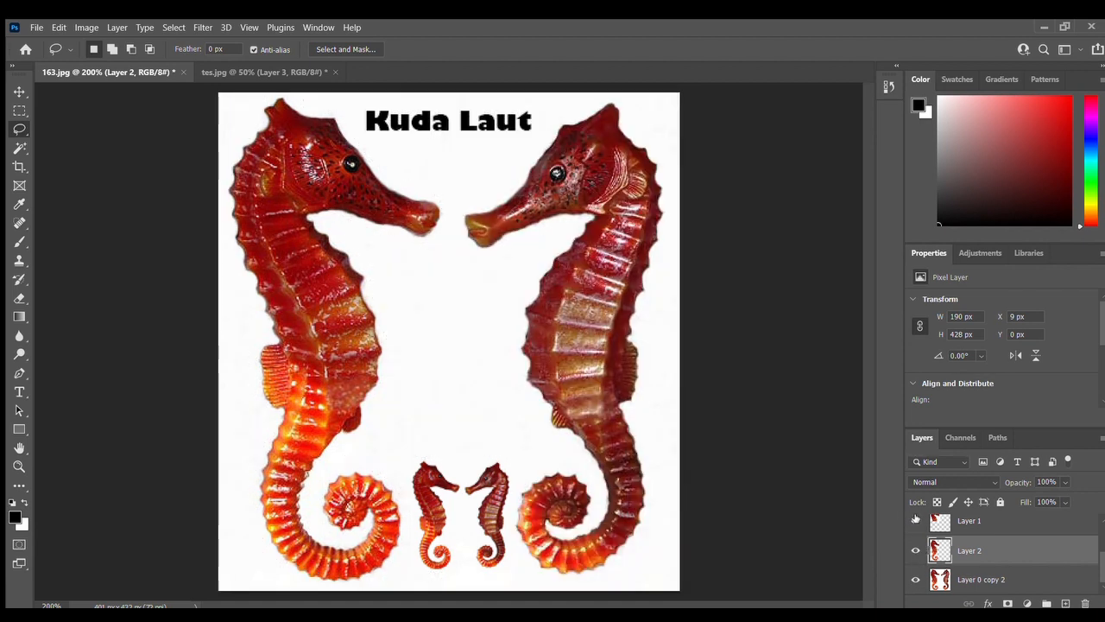
click(917, 551)
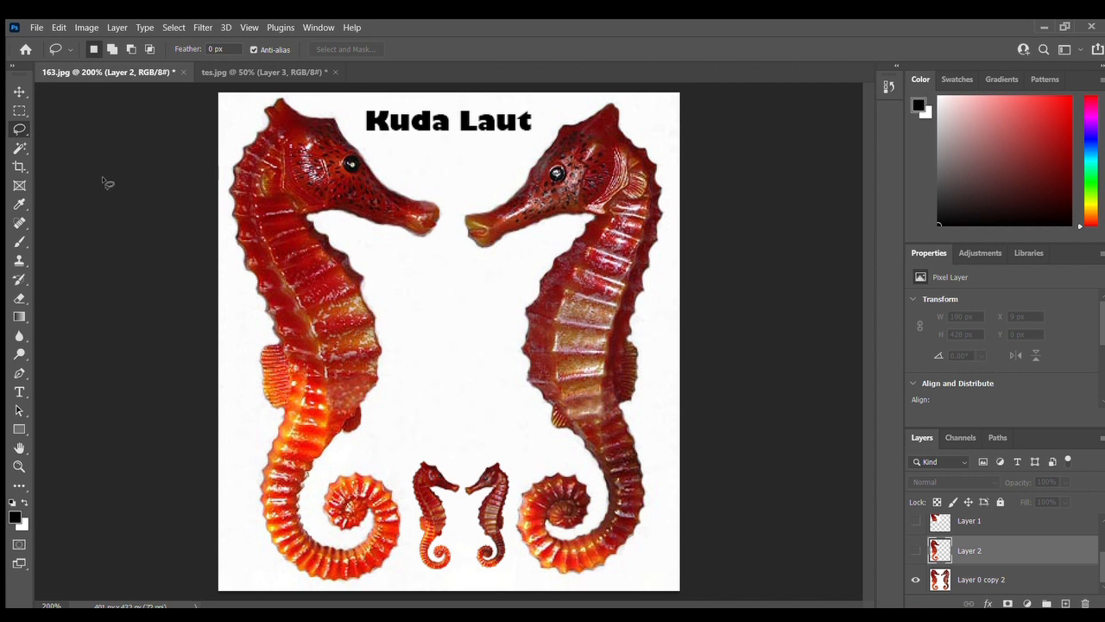
- Select the left seahorse's head on Layer 0 copy 2 with a rectangular-mode Object Selection, about 185 × 122 px
click(19, 148)
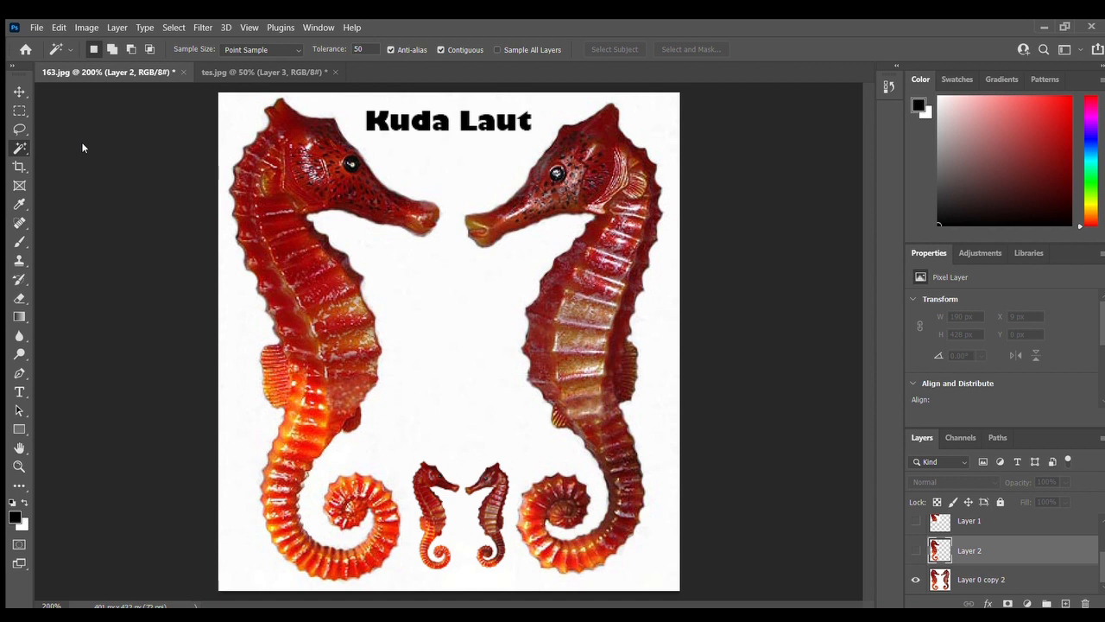
key(shift+w)
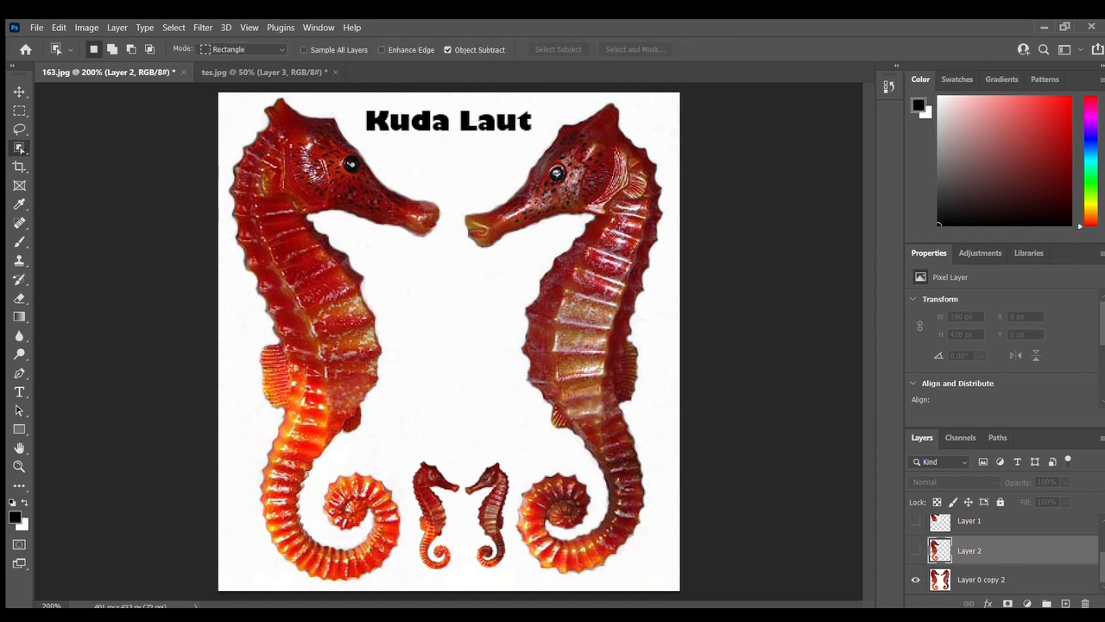
click(1028, 582)
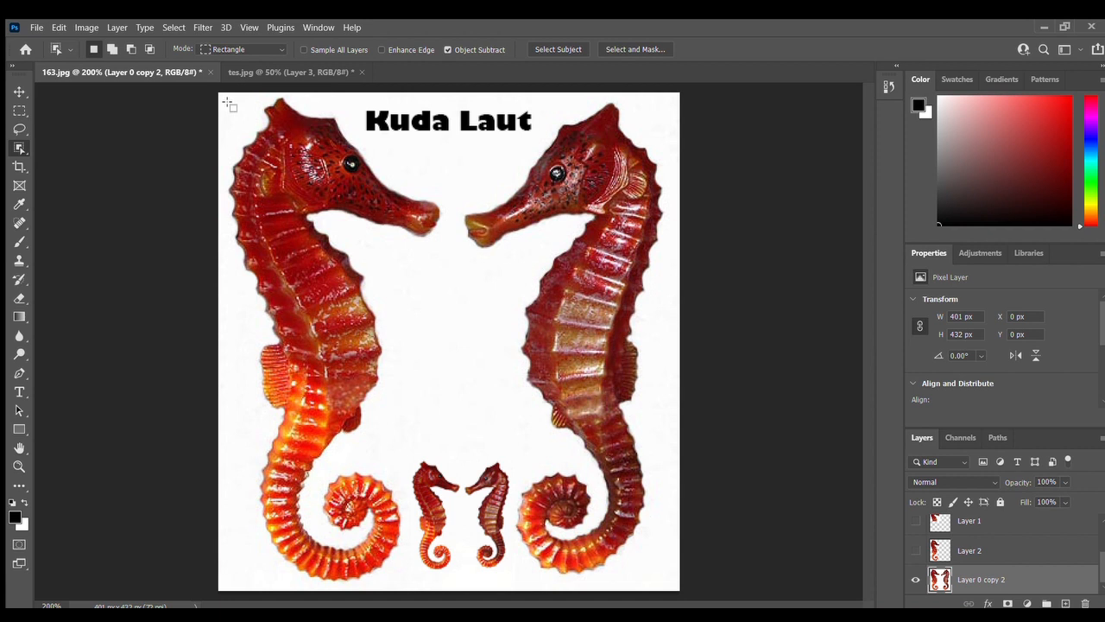
drag(228, 102, 447, 246)
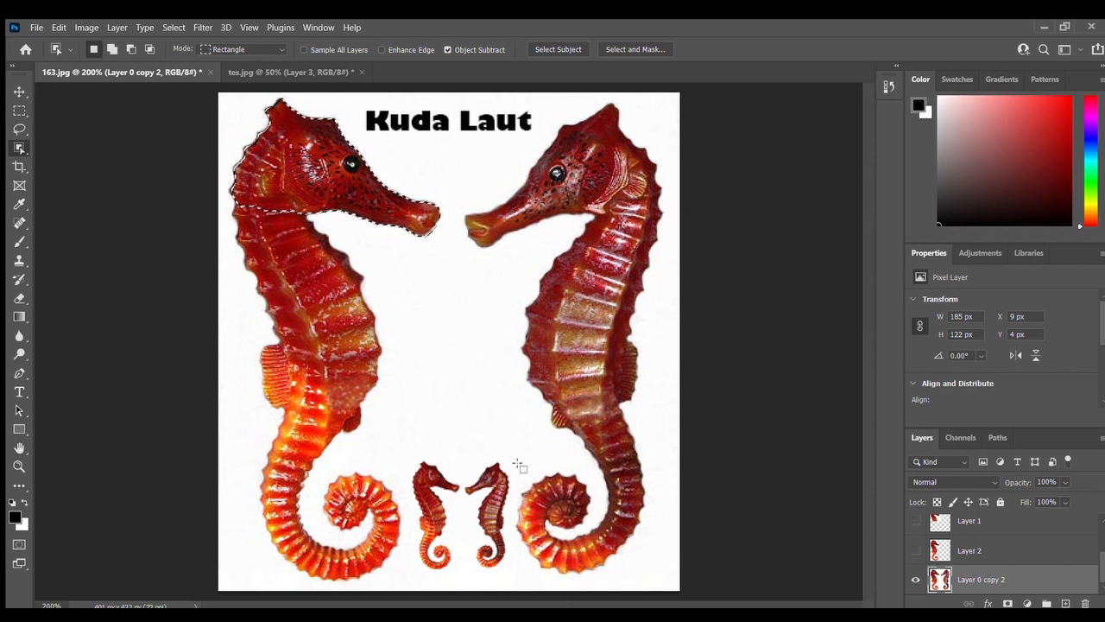
- Try separate Object Selections on the right seahorse's curled tail, each large seahorse's midsection, and the left seahorse's head again
drag(517, 471, 660, 587)
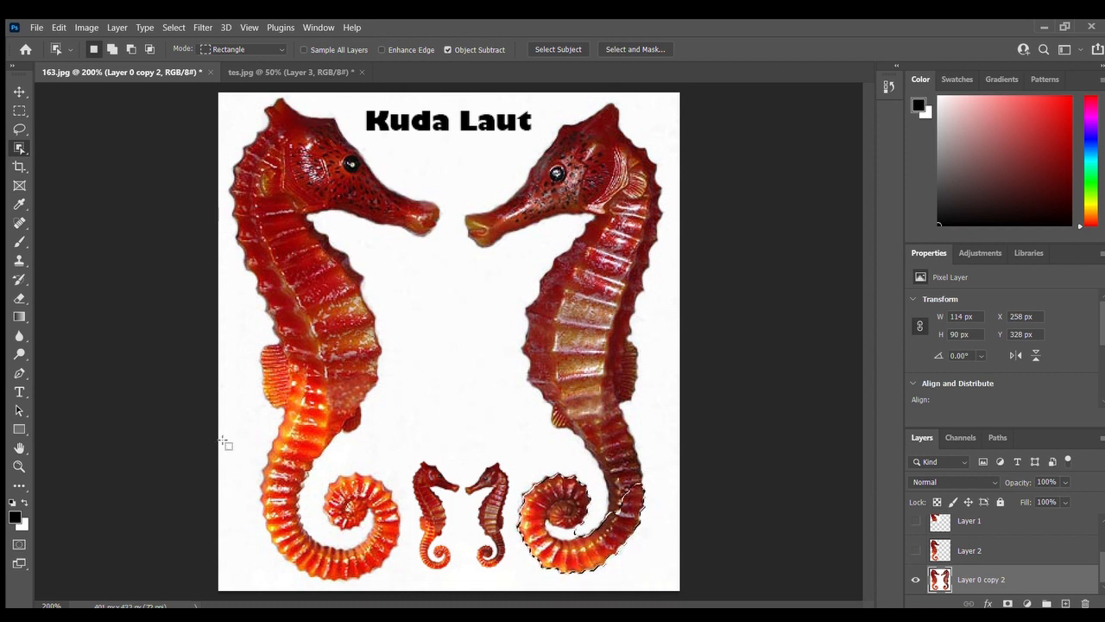
drag(509, 256, 666, 406)
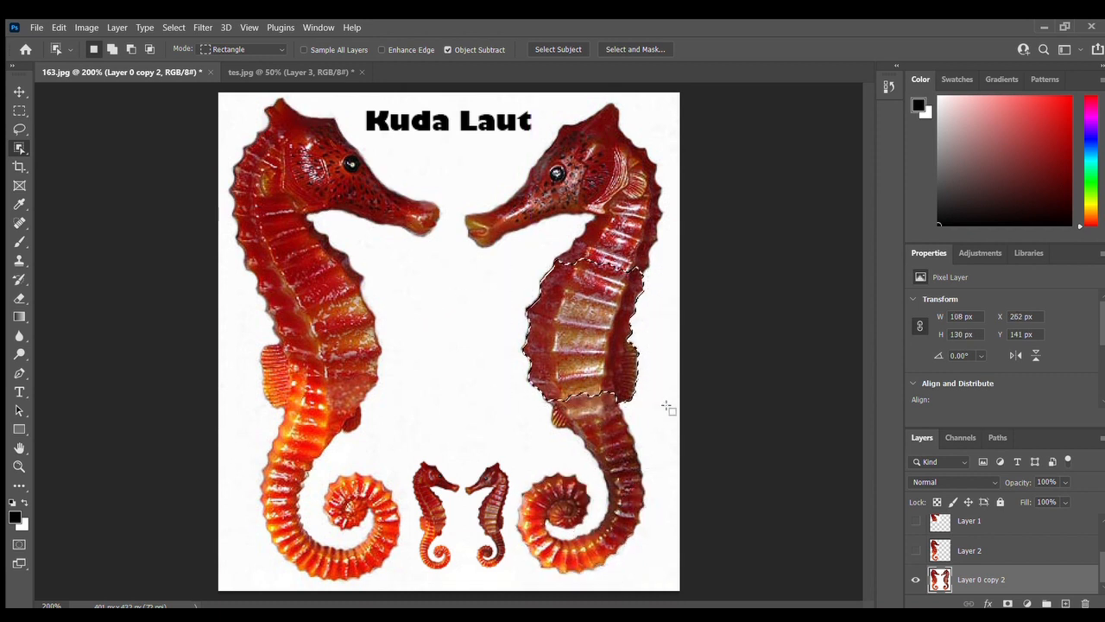
drag(238, 278, 416, 432)
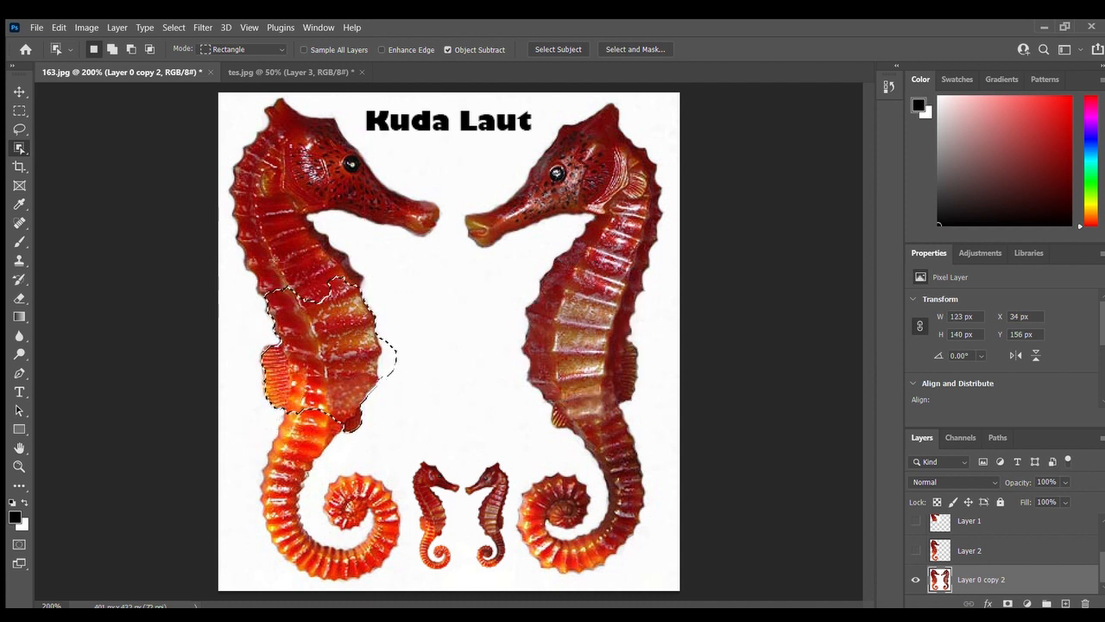
drag(385, 248, 444, 249)
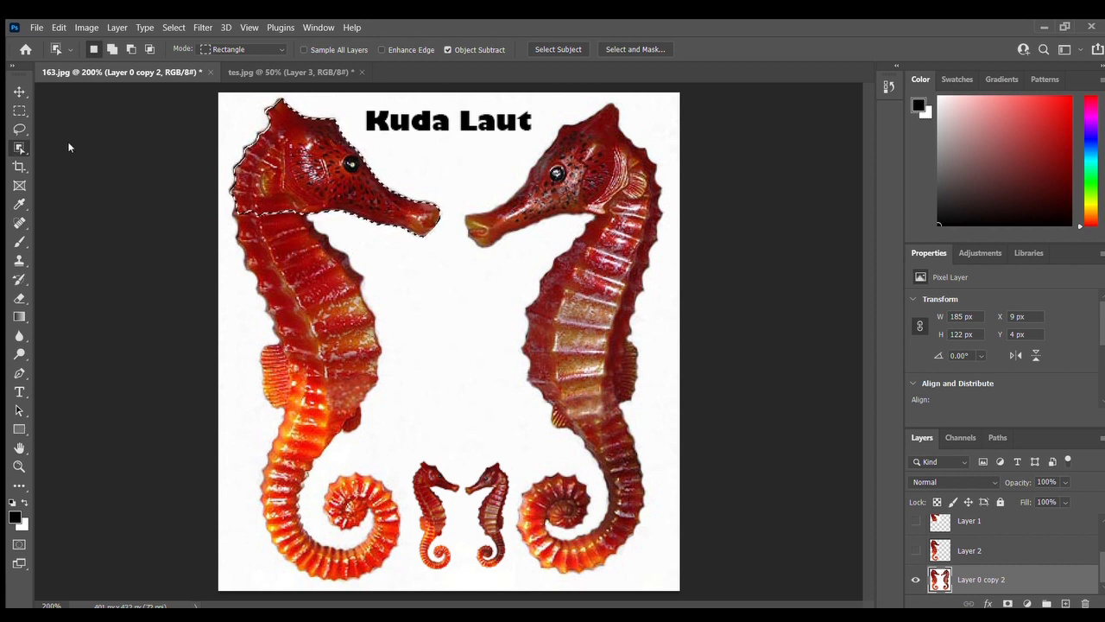
- Select the white background around the seahorses with the Magic Wand and open its tolerance value for editing
click(75, 170)
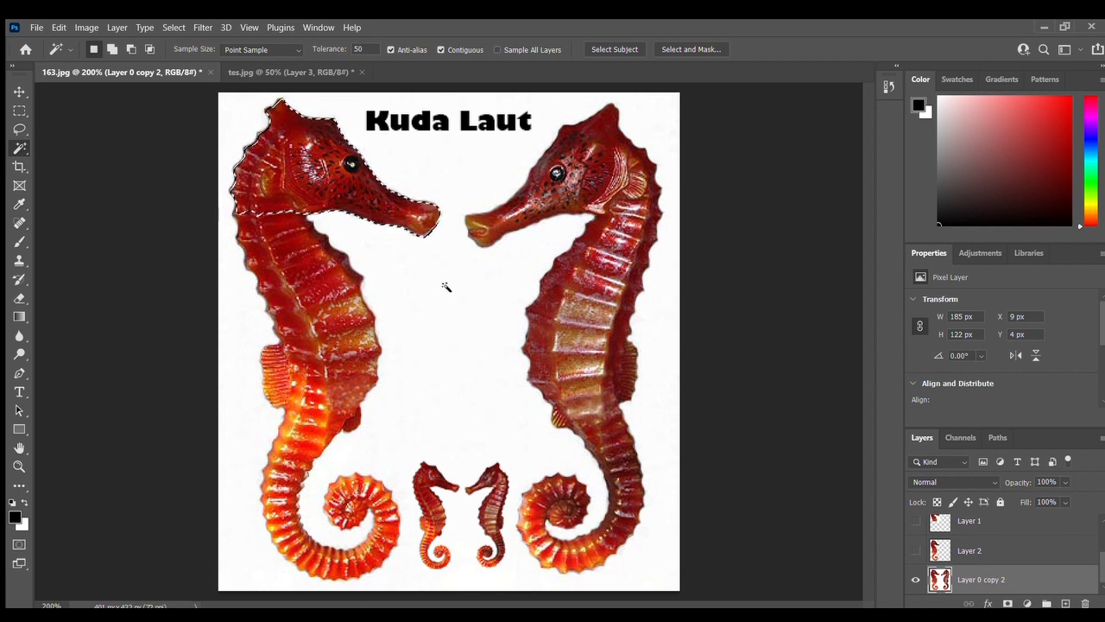
click(460, 190)
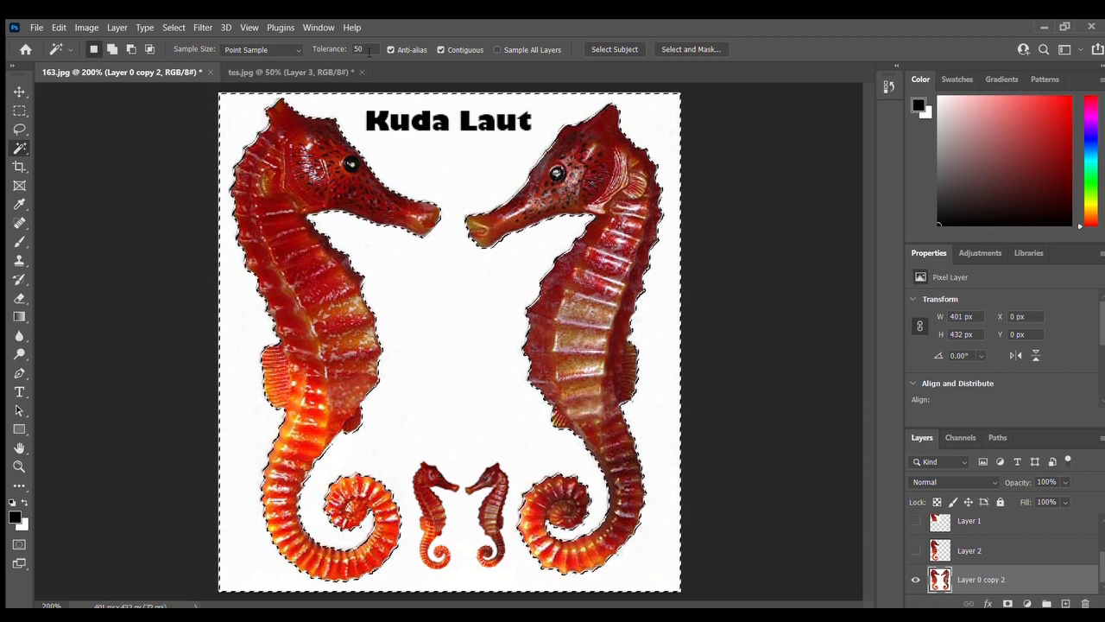
click(369, 50)
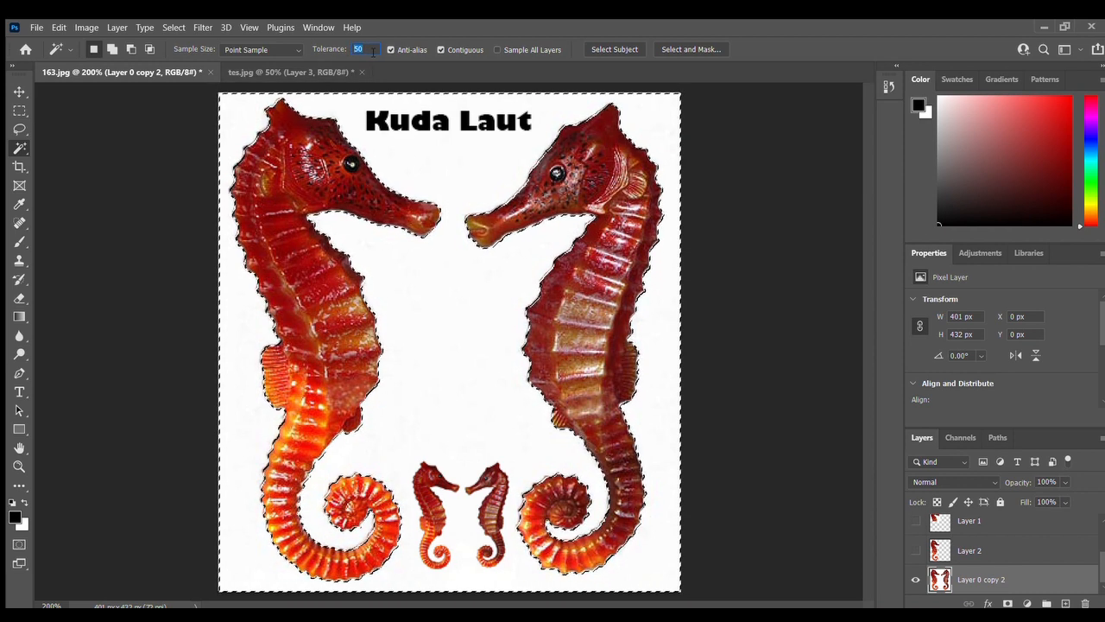